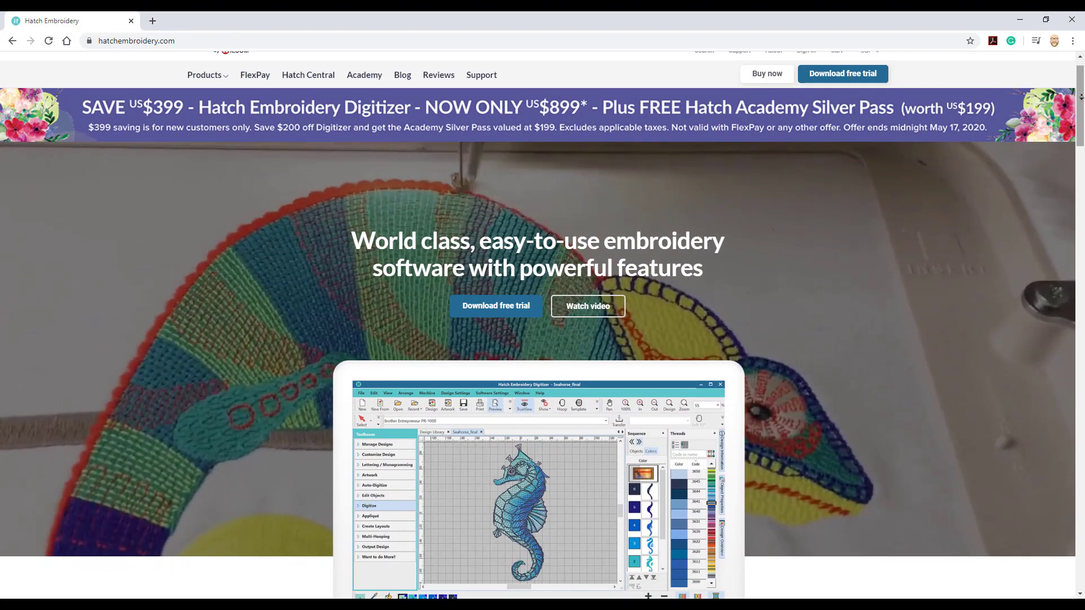
Step: Scroll the Hatch home page down to the four Hatch Embroidery Levels and their feature lists
scroll(543, 325, "down", 5)
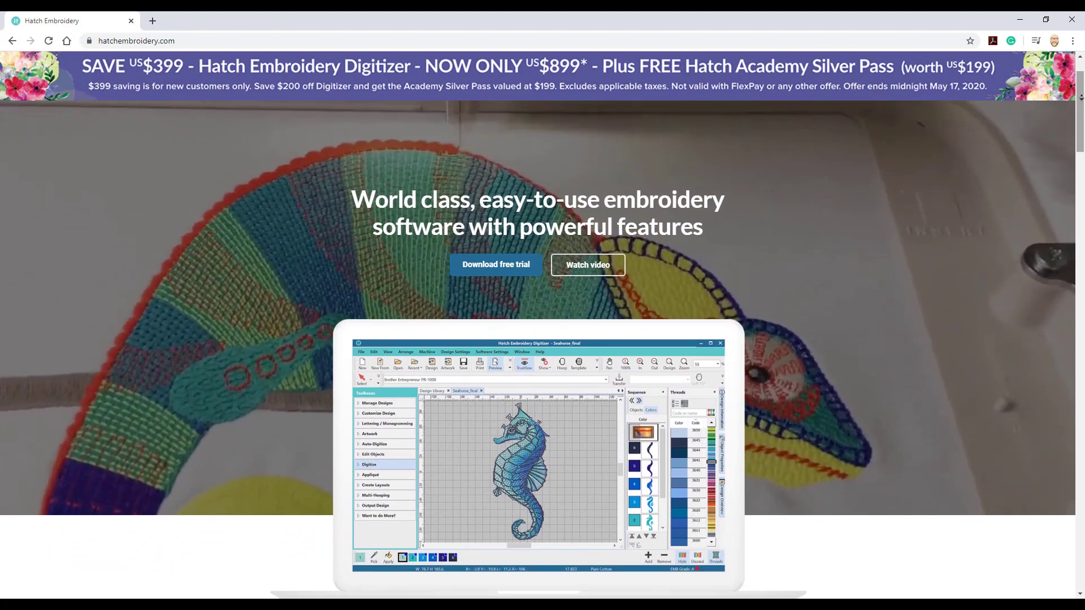
scroll(542, 325, "down", 3)
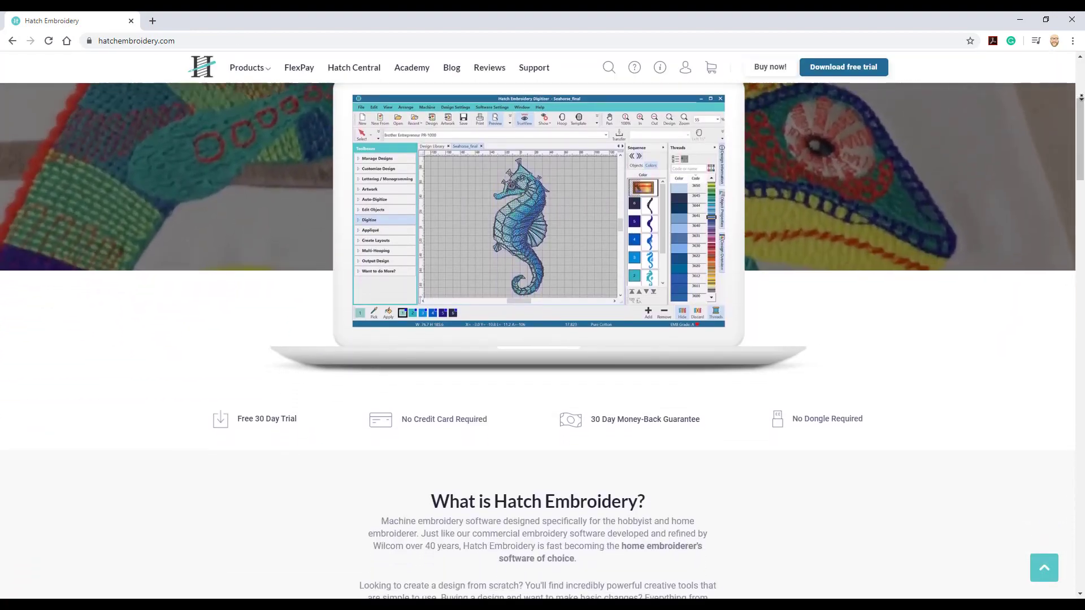
scroll(543, 325, "down", 3)
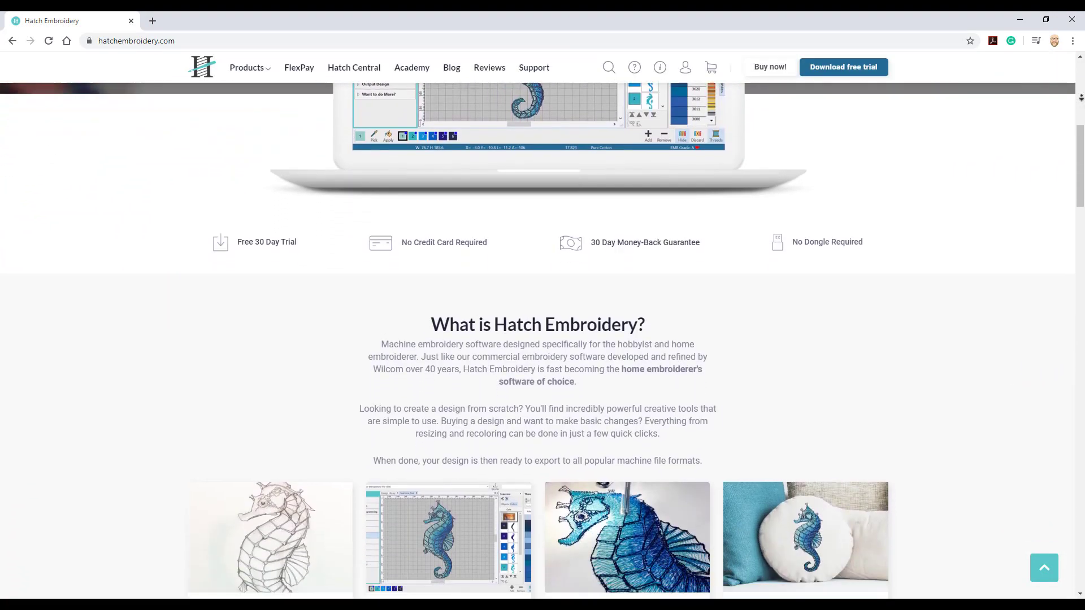
scroll(543, 325, "down", 3)
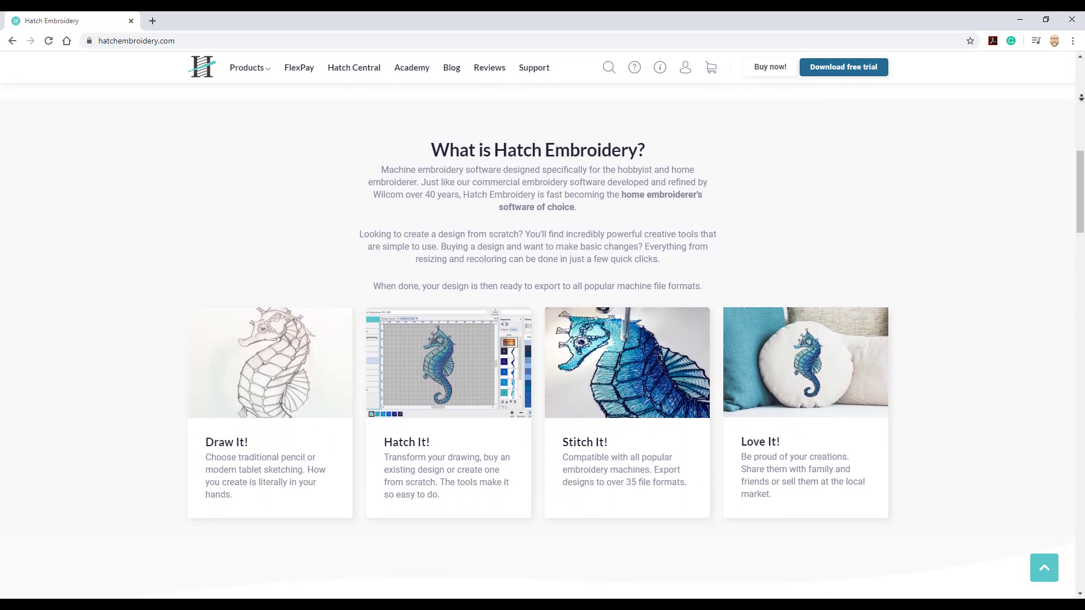
scroll(543, 325, "down", 3)
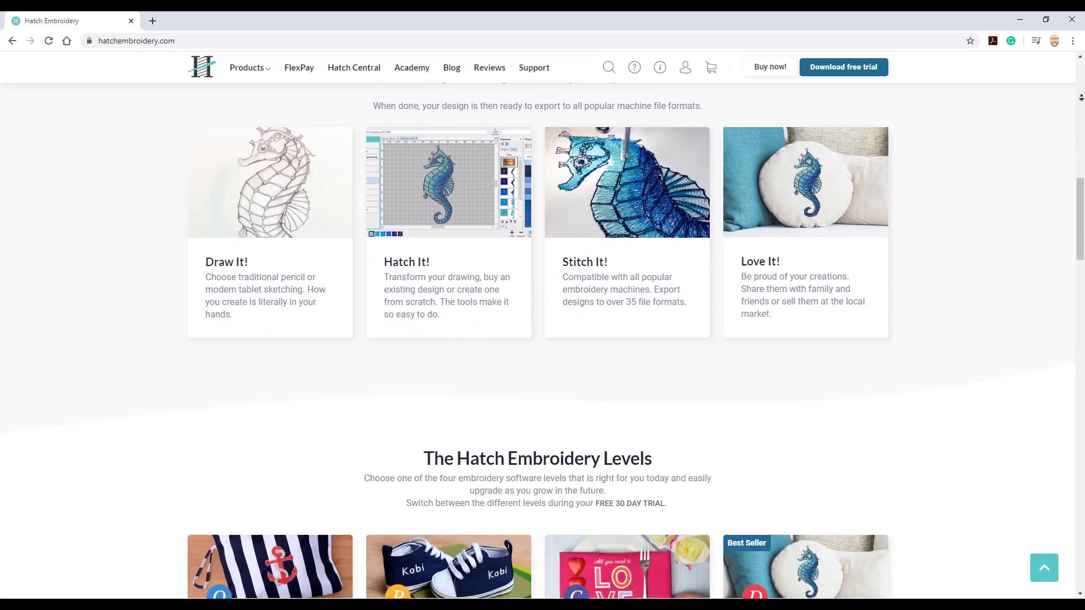
scroll(542, 326, "down", 3)
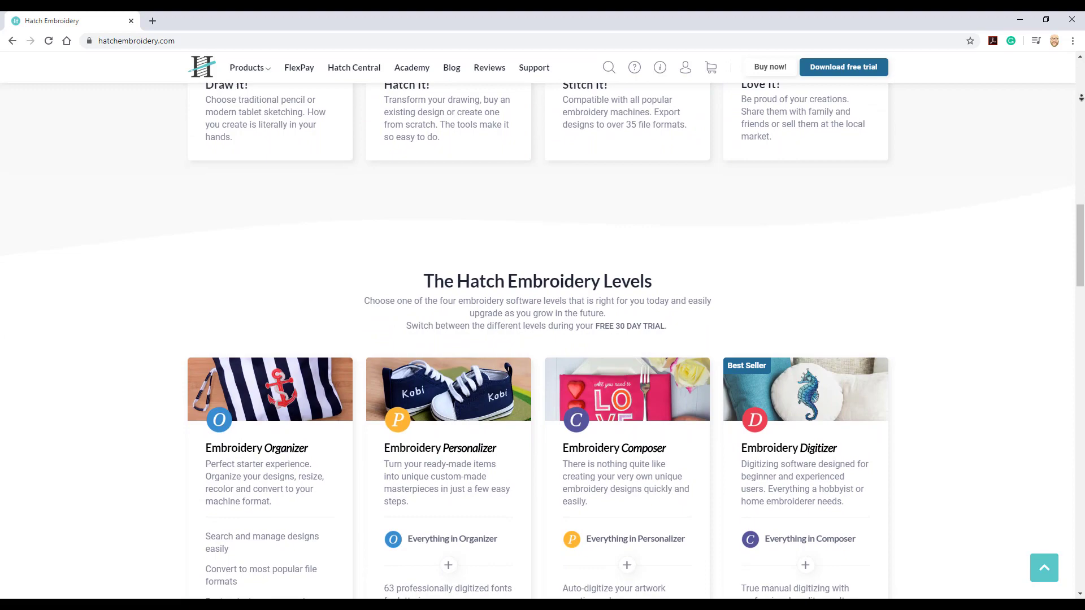
scroll(1081, 99, "down", 1)
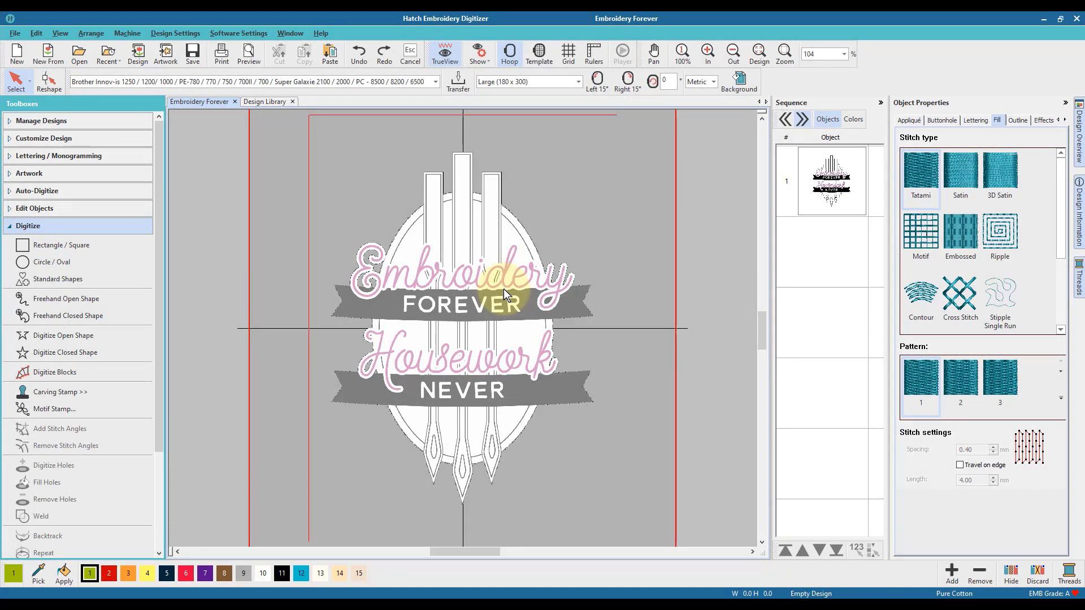
Step: Choose the Circle / Oval tool with a Stipple Single Run fill at 5.00 mm loop spacing
left_click(83, 268)
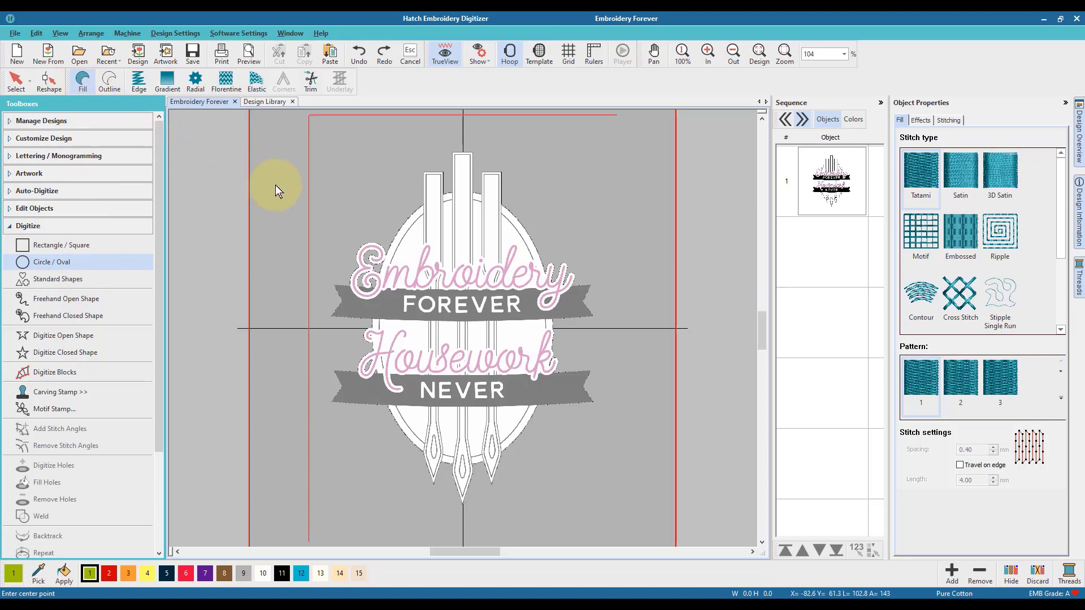
left_click(994, 302)
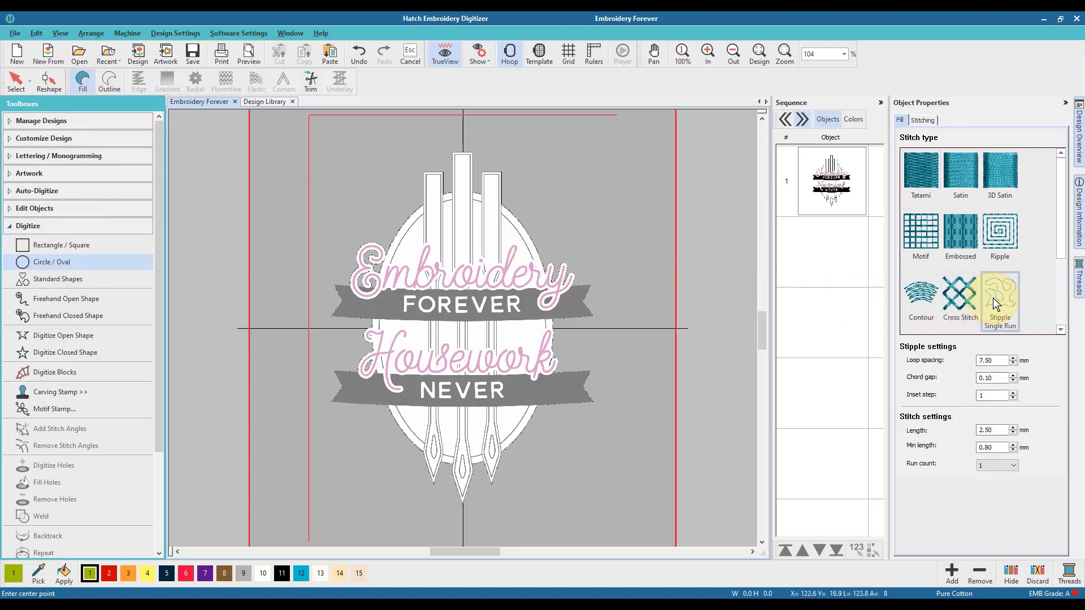
left_click(995, 360)
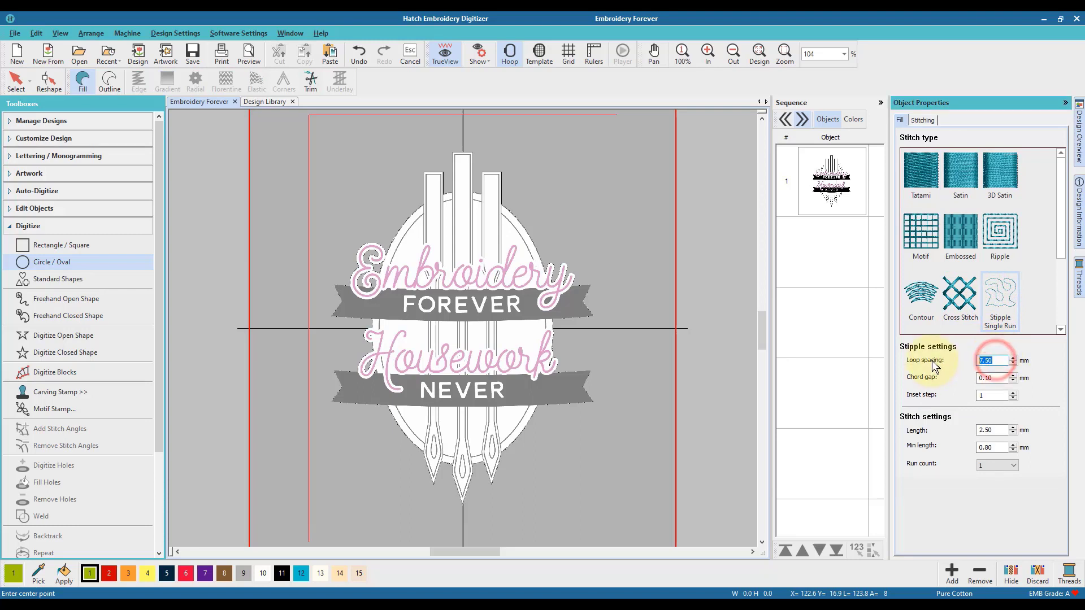
type("5")
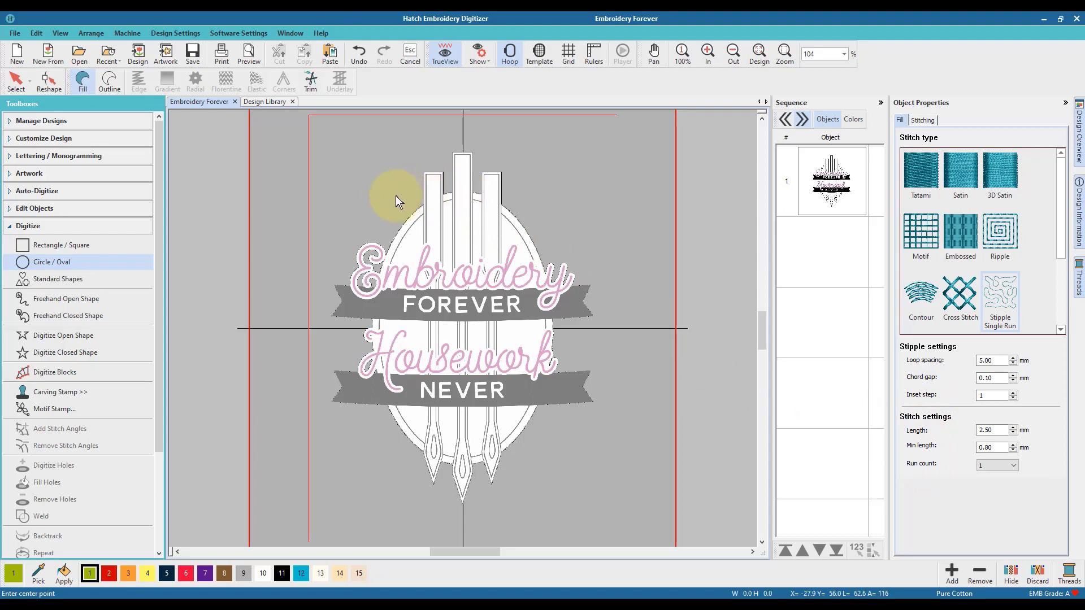
Step: Draw the stipple oval from the design centre, reaching near the top, and finish it
left_click(463, 327)
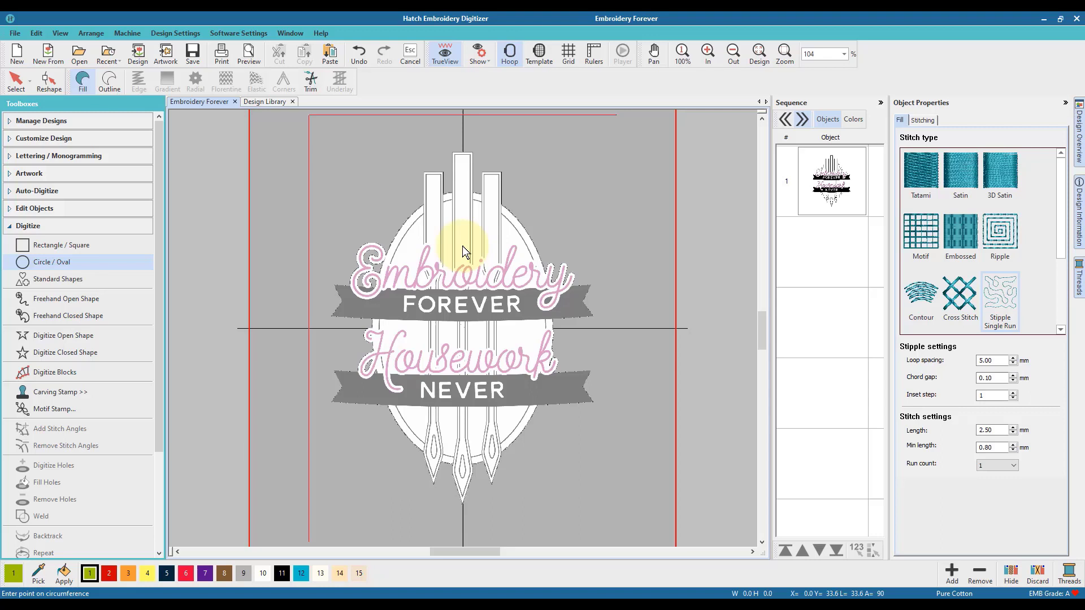
left_click(462, 189)
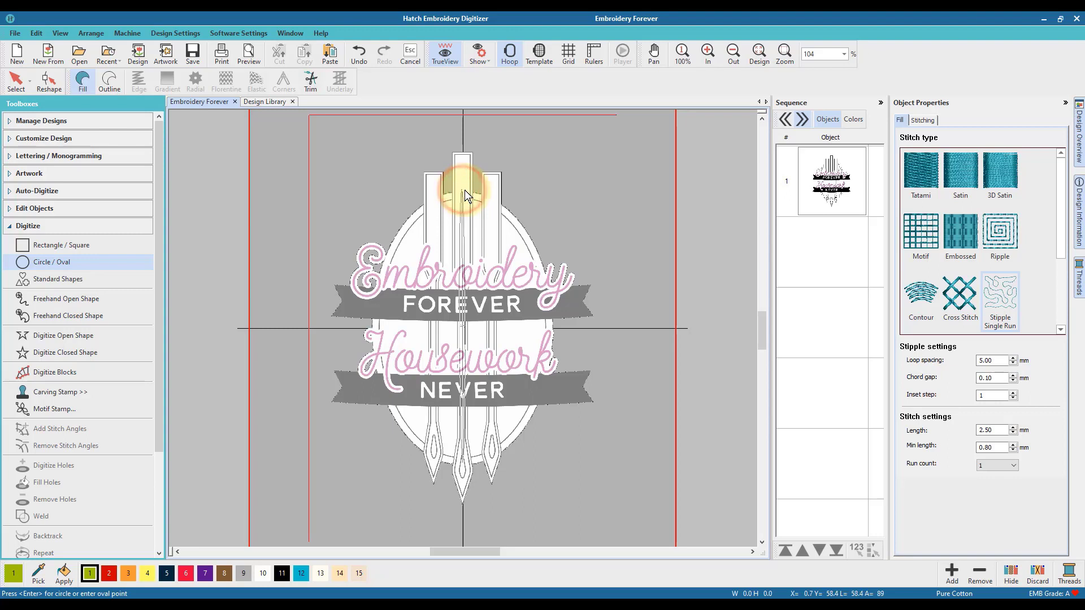
left_click(552, 199)
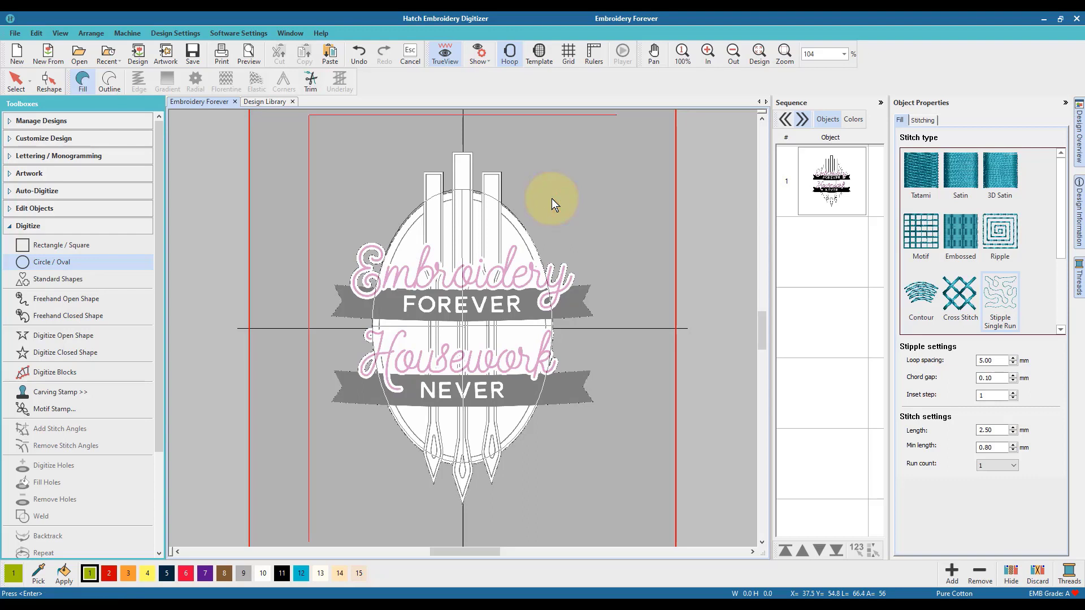
key("Return")
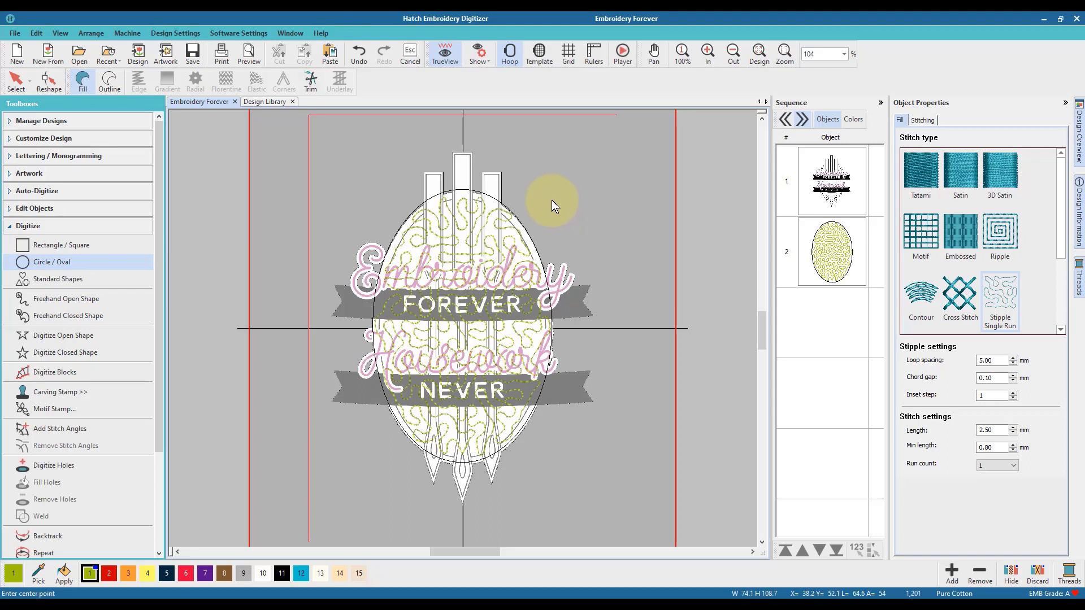
Step: Nudge the stipple oval to centre and scale it down to 71.57 × 108.87 mm (94.37%)
left_click(16, 83)
left_click(464, 205)
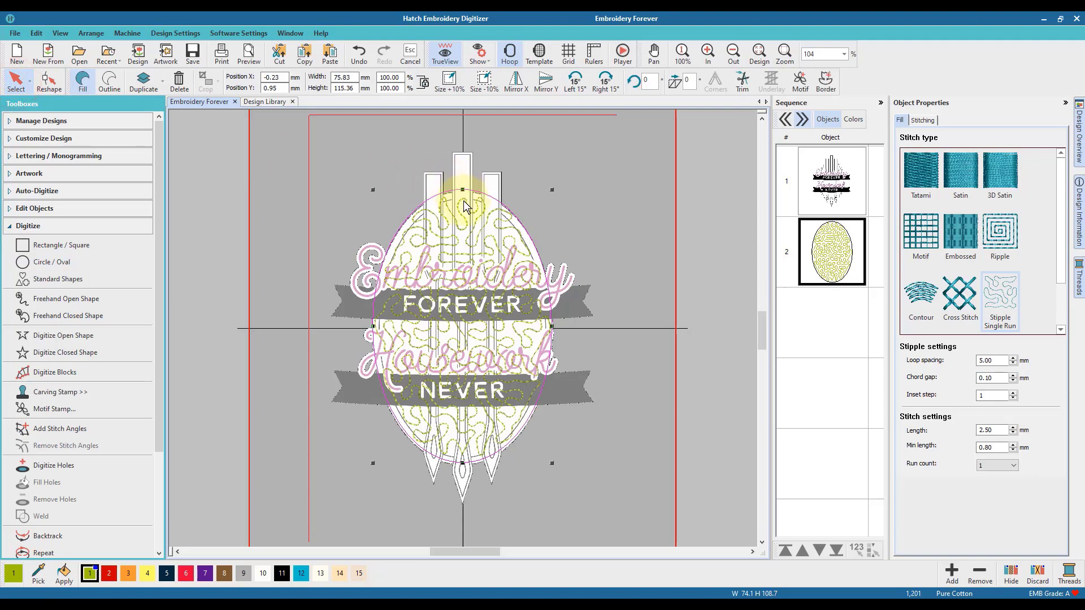
left_click(464, 201)
left_click_drag(463, 205, 463, 202)
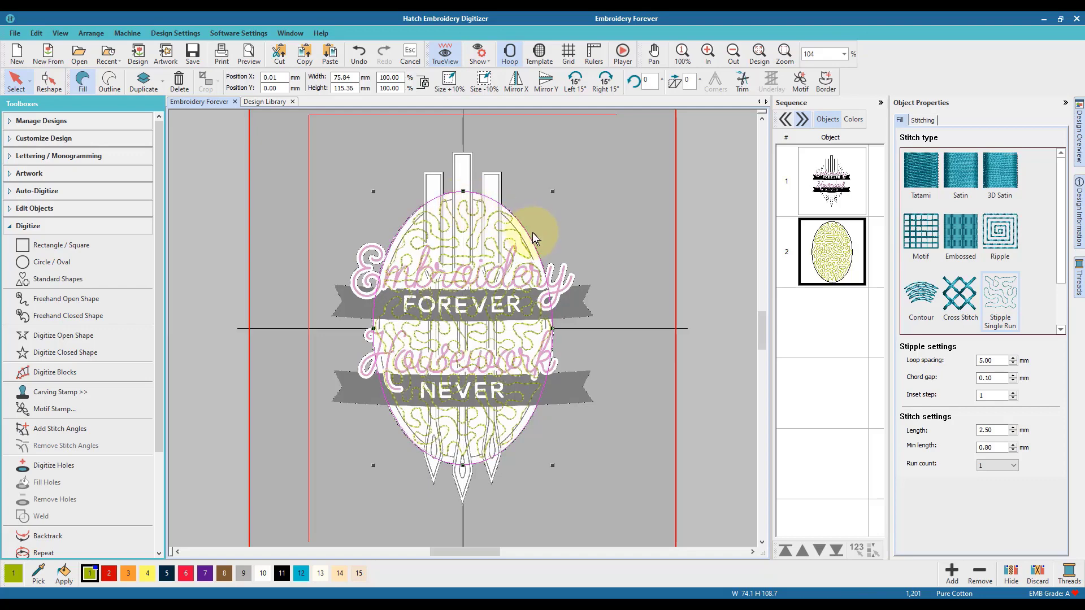
left_click_drag(552, 191, 547, 199)
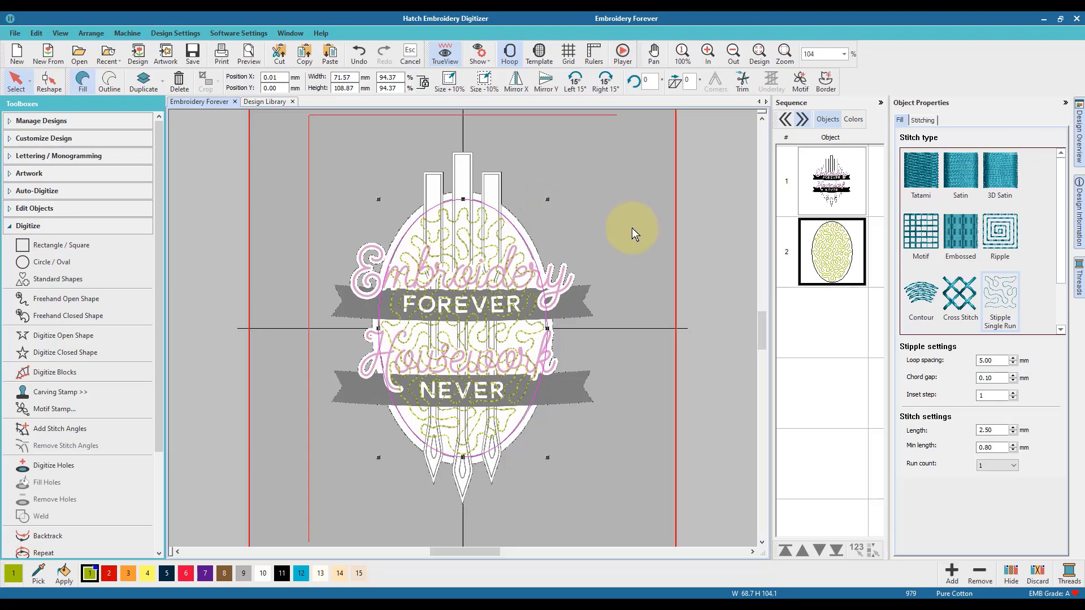
Step: Duplicate the oval, enlarge the copy to 76.14 × 115.82 mm, and make it a fixed-length Single Run outline
key("ctrl+d")
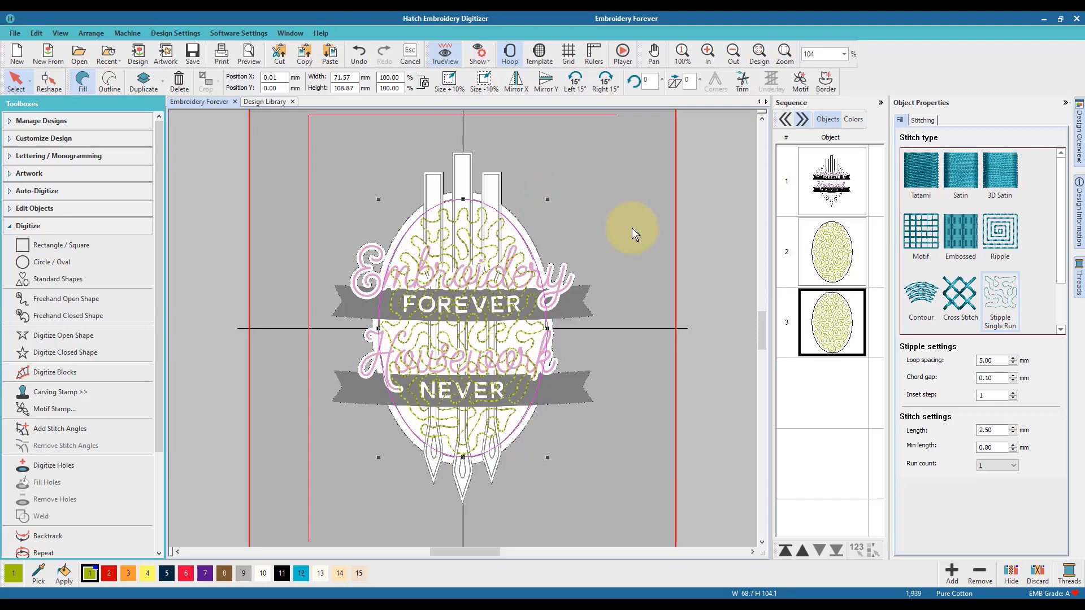
left_click_drag(547, 199, 555, 192)
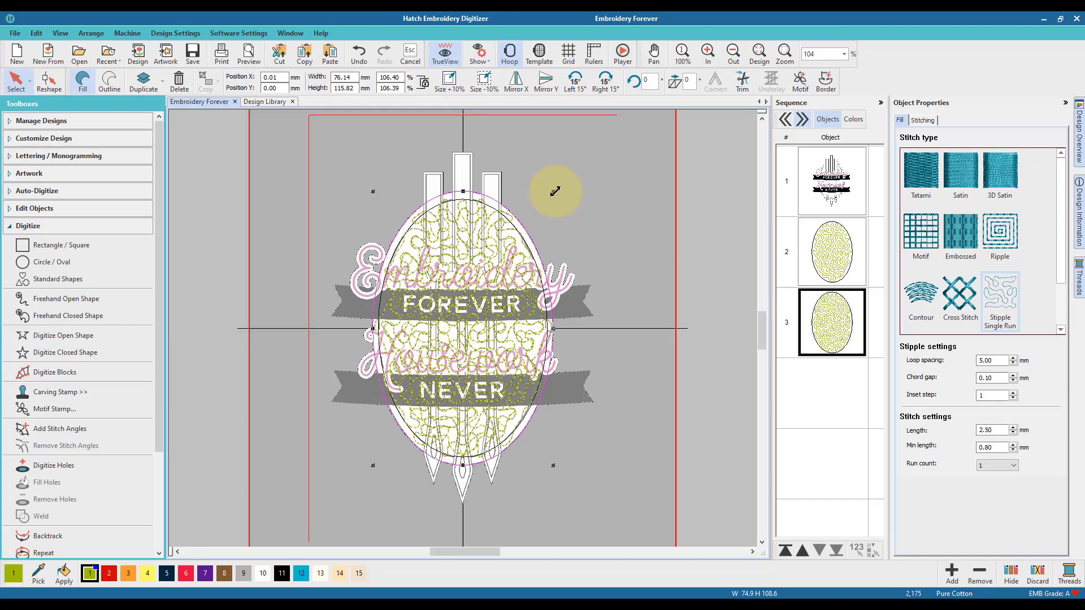
left_click(111, 82)
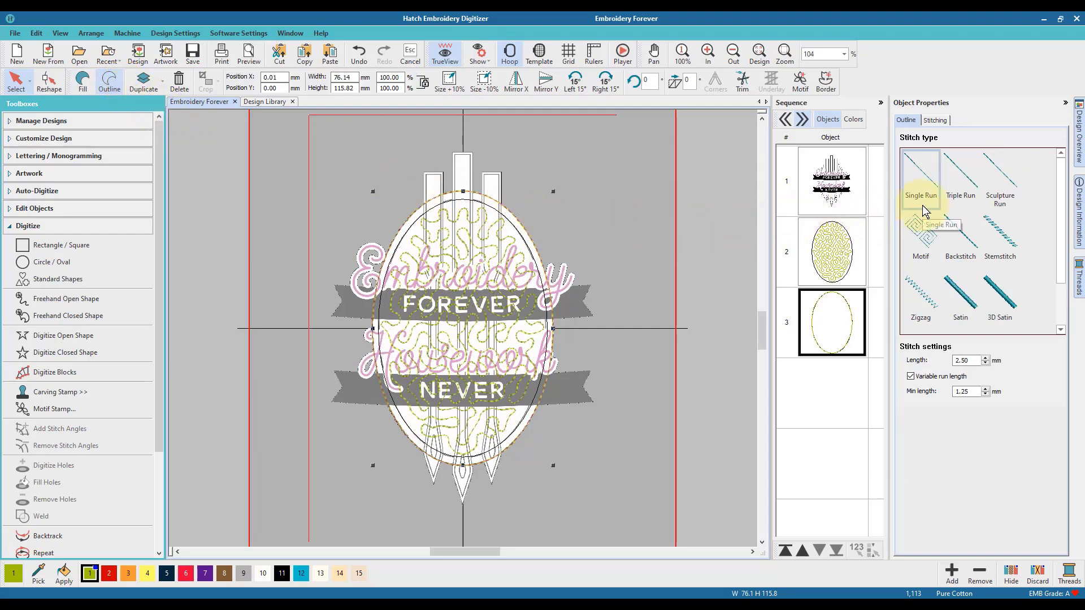
left_click(958, 382)
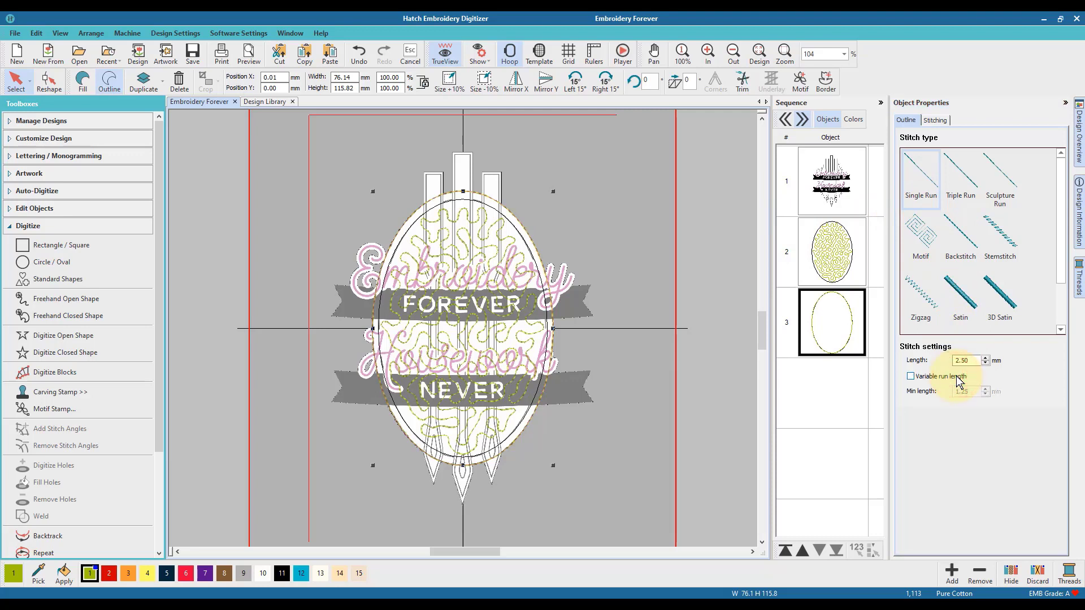
left_click(727, 279)
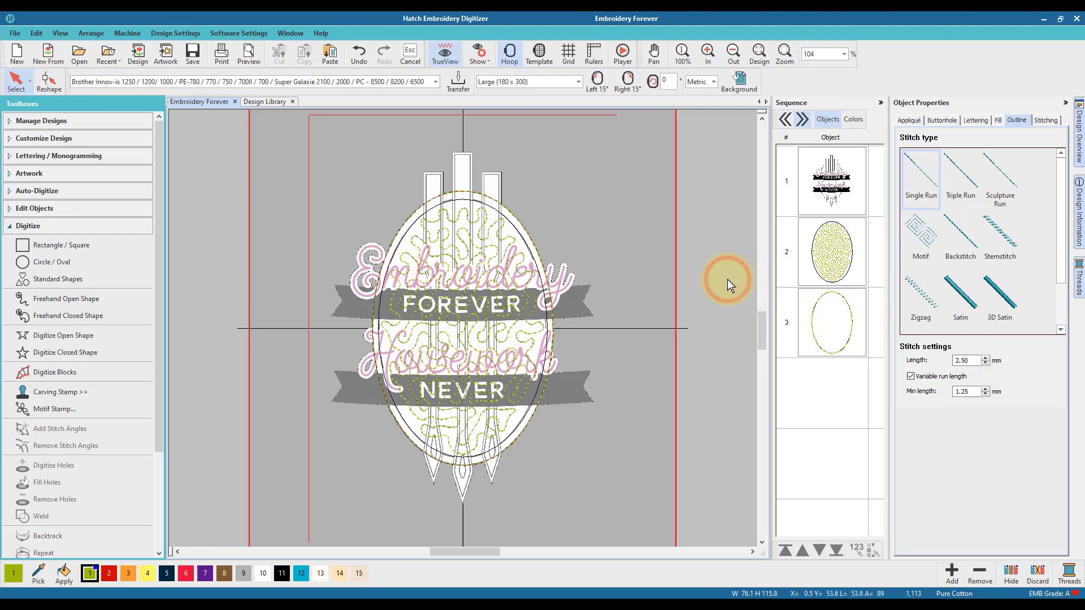
Step: Select object 2 and lower its stipple loop spacing from 5.00 to 3.50 mm
left_click(837, 267)
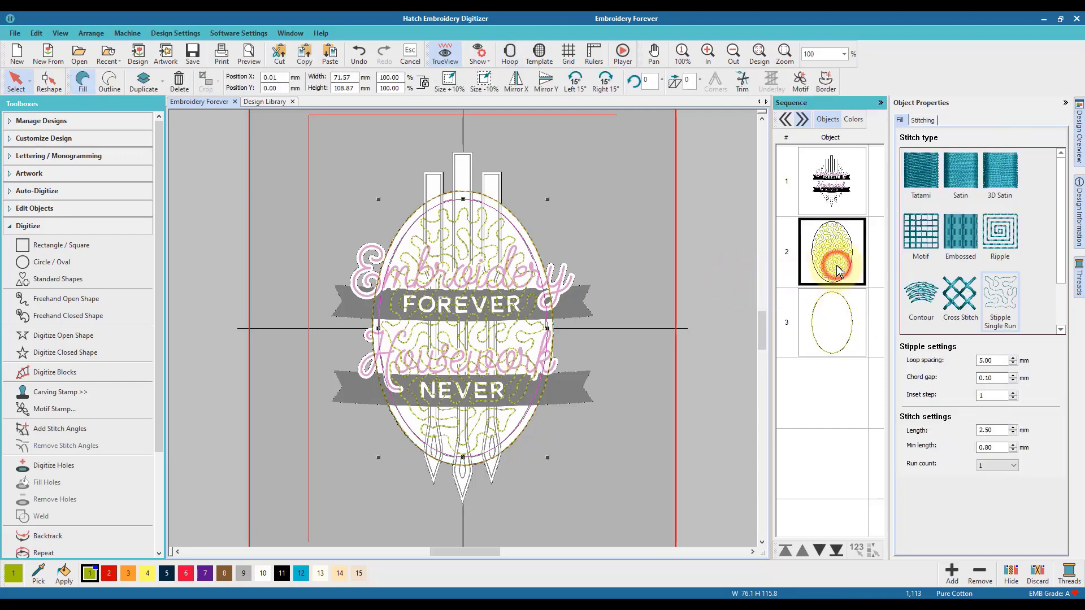
left_click(998, 363)
type("3")
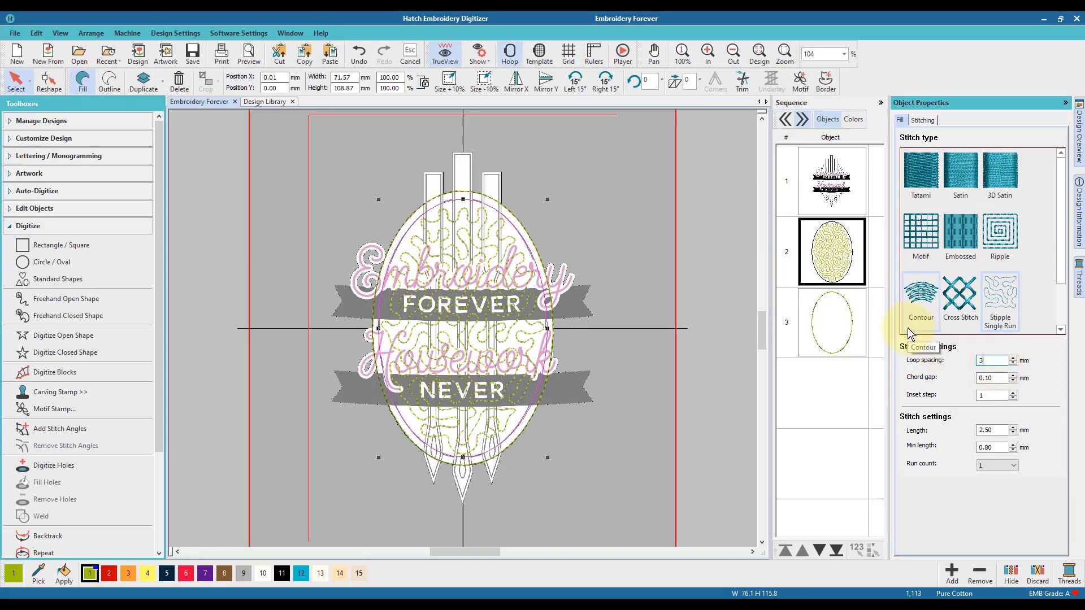
key("Return")
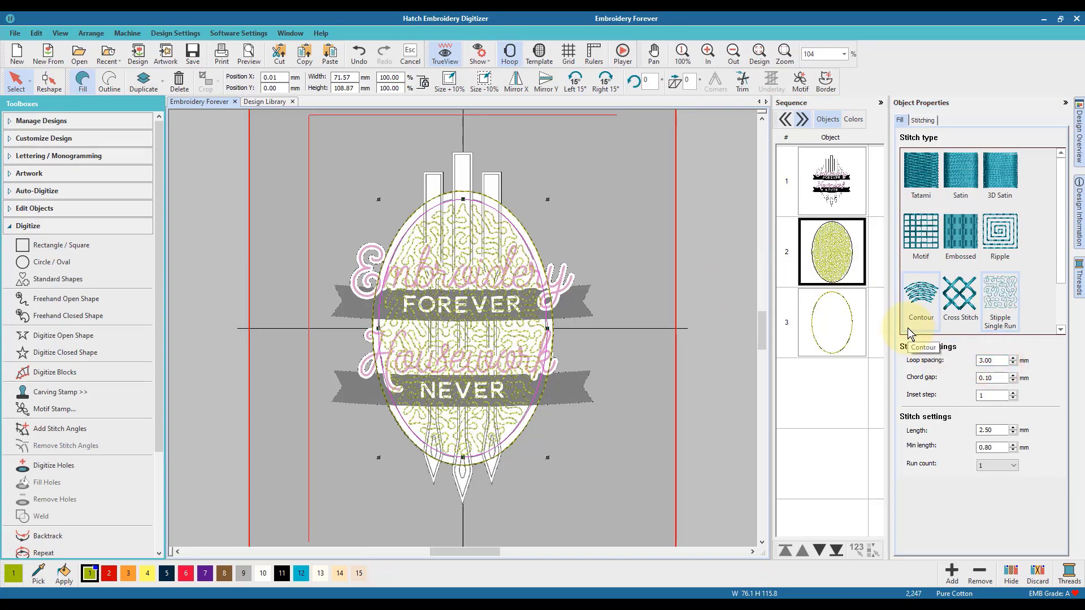
left_click(1008, 361)
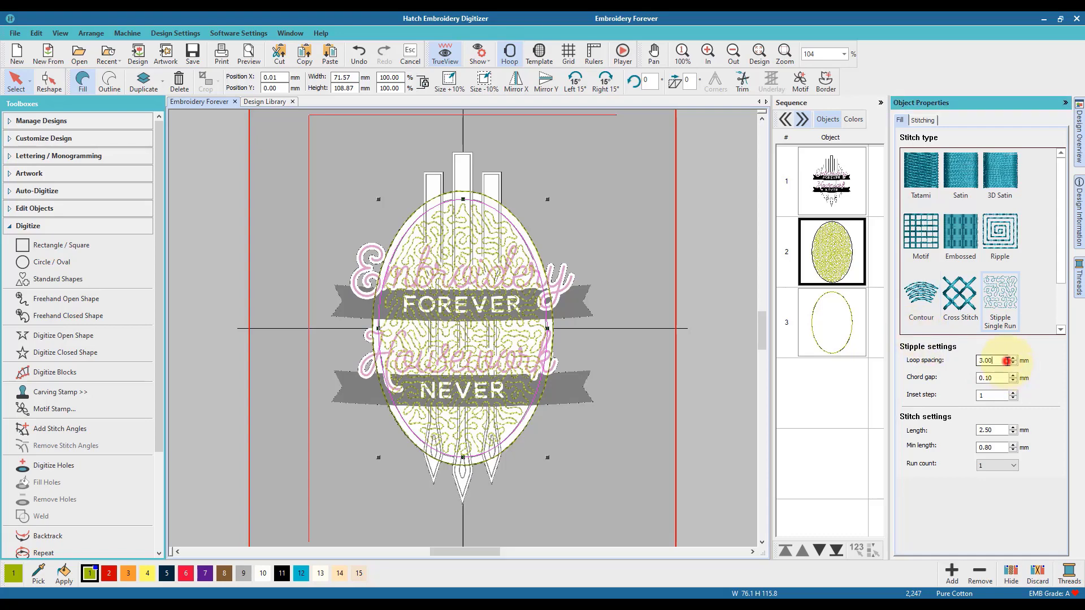
key("BackSpace")
key("BackSpace")
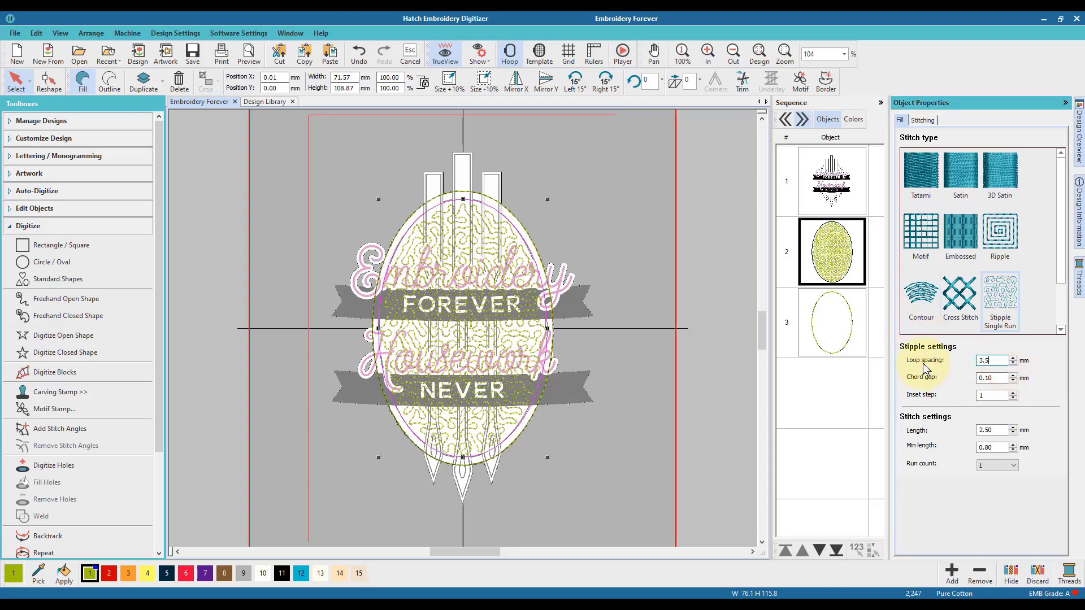
type("5")
key("Return")
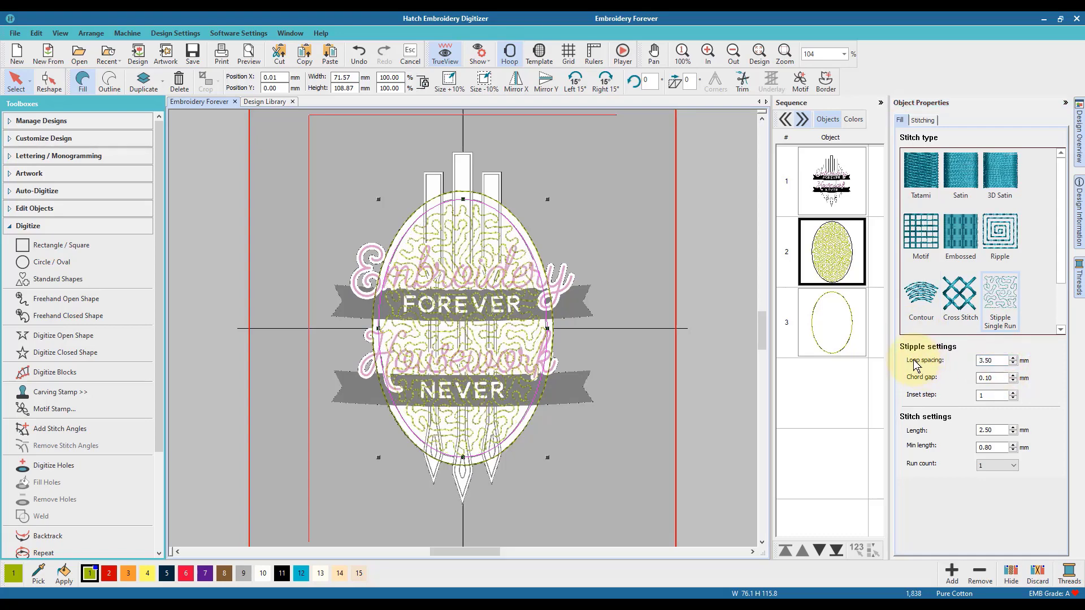